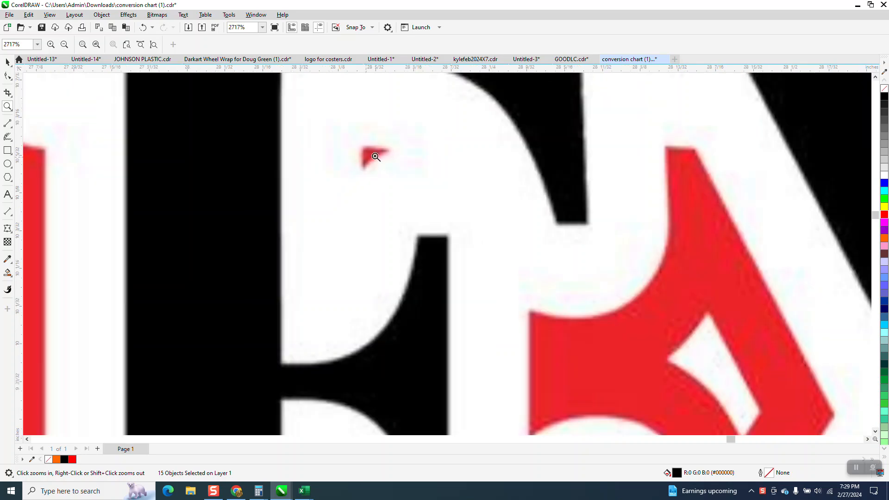
# Duplicate the plain black STULL EXCAVATING lettering 7 inches to its right.
pyautogui.scroll(-4, 370, 157)
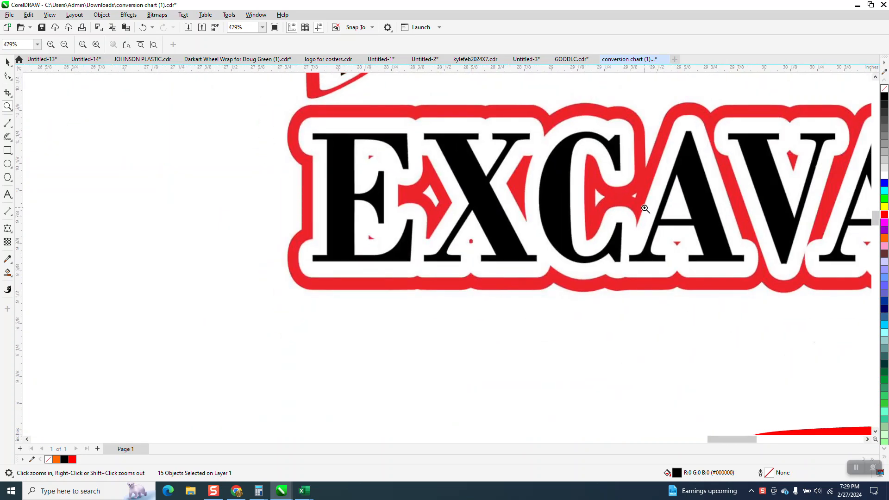
pyautogui.scroll(-4, 439, 178)
pyautogui.moveTo(394, 225); pyautogui.dragTo(714, 402)
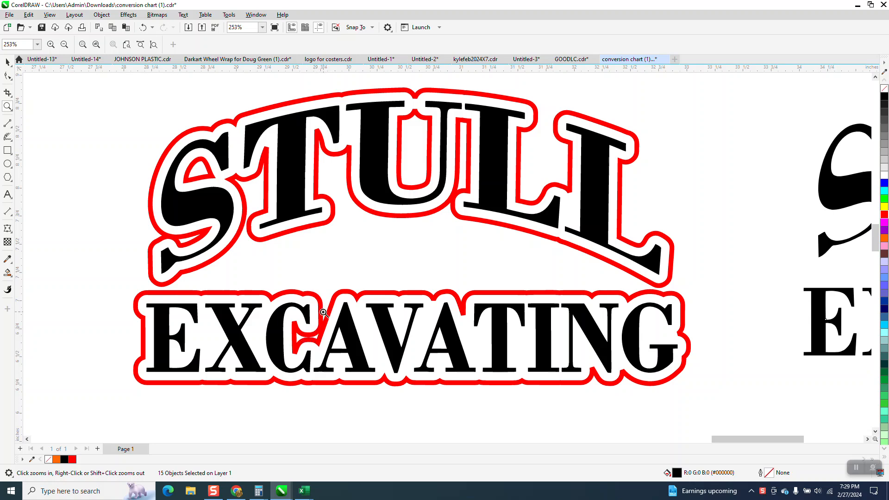
pyautogui.scroll(-2, 315, 306)
pyautogui.click(9, 63)
pyautogui.click(540, 231)
pyautogui.moveTo(600, 227); pyautogui.dragTo(606, 160)
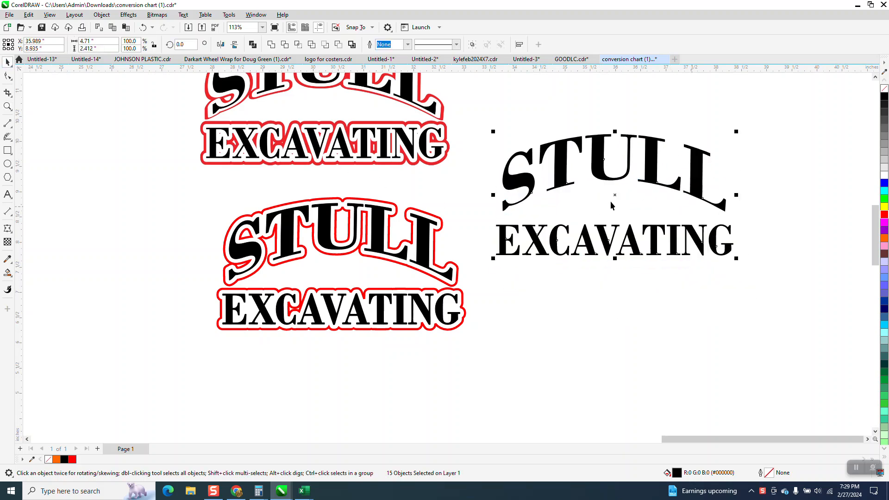
pyautogui.scroll(-1, 479, 229)
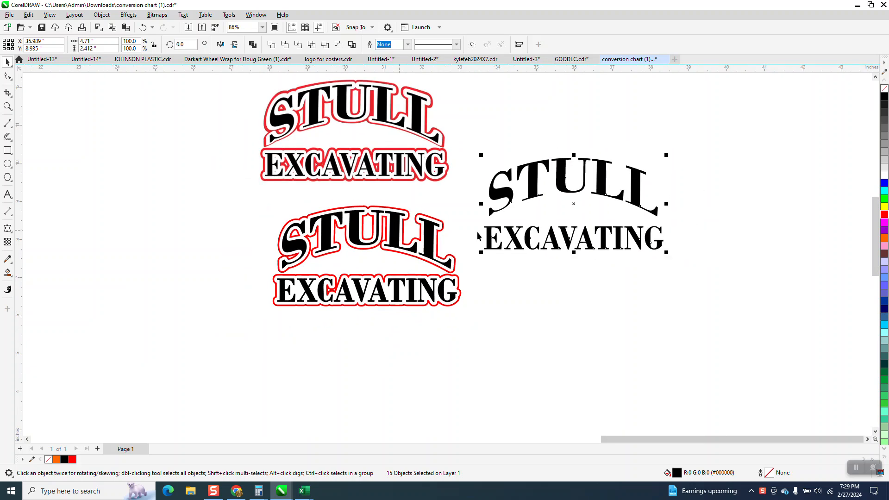
pyautogui.hotkey('ctrl', 'd')
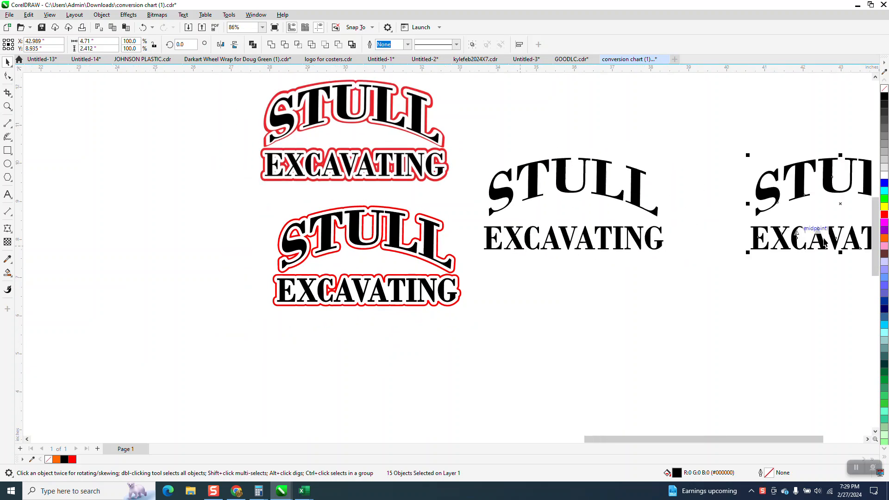
# Remove the fill from the original plain black STULL EXCAVATING lettering and give it a black outline.
pyautogui.click(638, 181)
pyautogui.moveTo(473, 147); pyautogui.dragTo(660, 278)
pyautogui.click(885, 91)
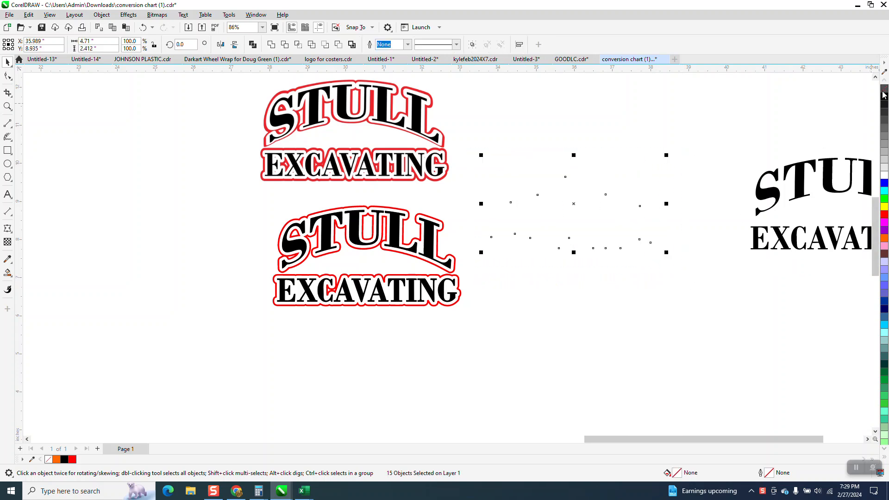
pyautogui.rightClick(885, 97)
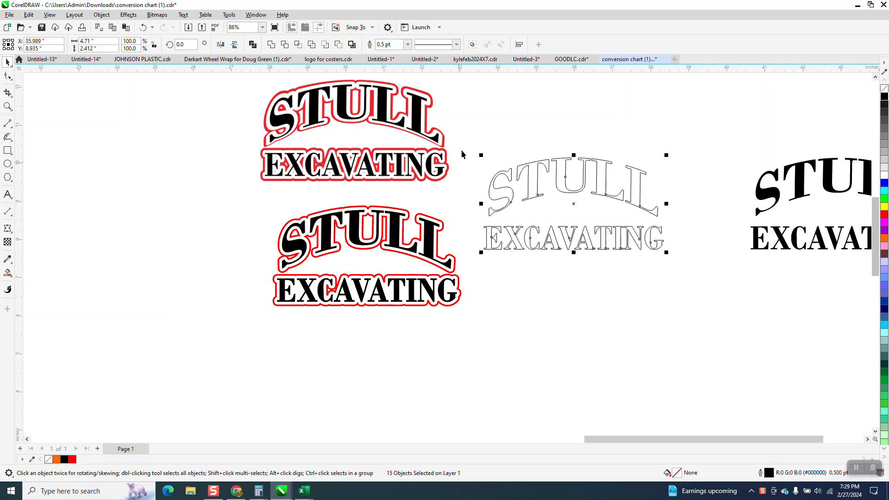
# Group the outlined STULL letters together, and group the outlined EXCAVATING letters as a separate group.
pyautogui.moveTo(462, 152)
pyautogui.mouseDown()
pyautogui.moveTo(532, 210)
pyautogui.moveTo(678, 225)
pyautogui.mouseUp()
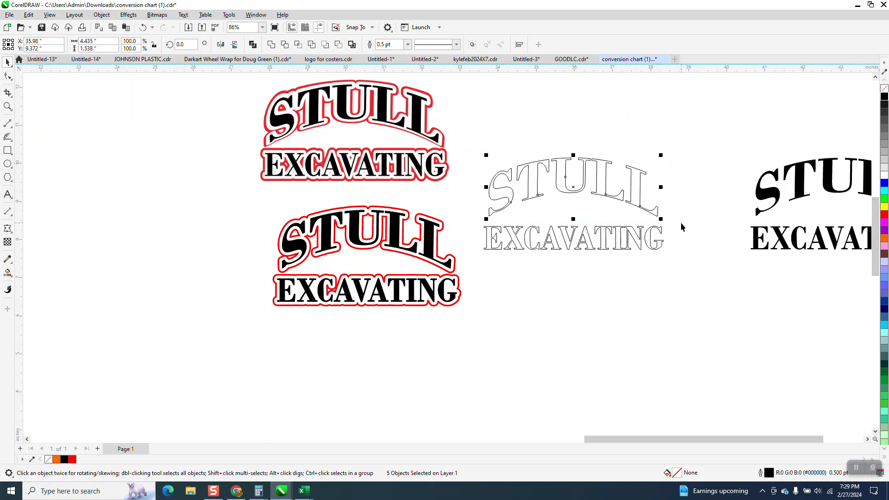
pyautogui.hotkey('ctrl', 'g')
pyautogui.moveTo(480, 226); pyautogui.dragTo(692, 268)
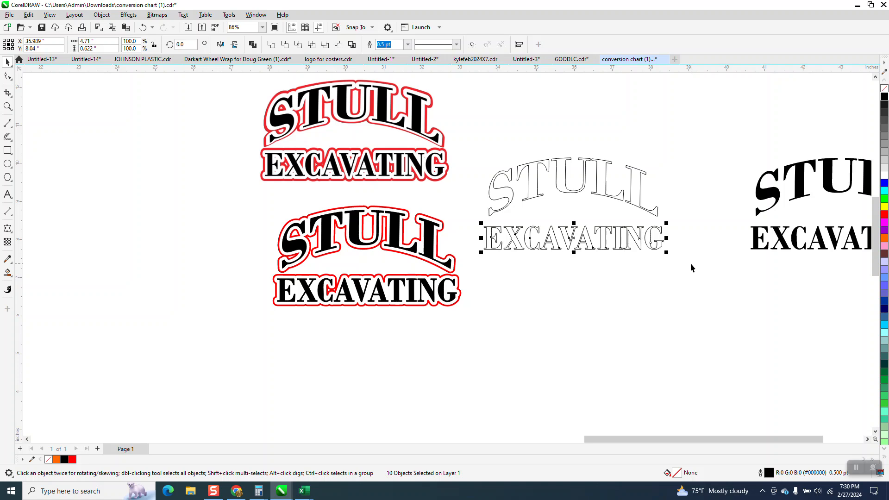
pyautogui.hotkey('ctrl', 'g')
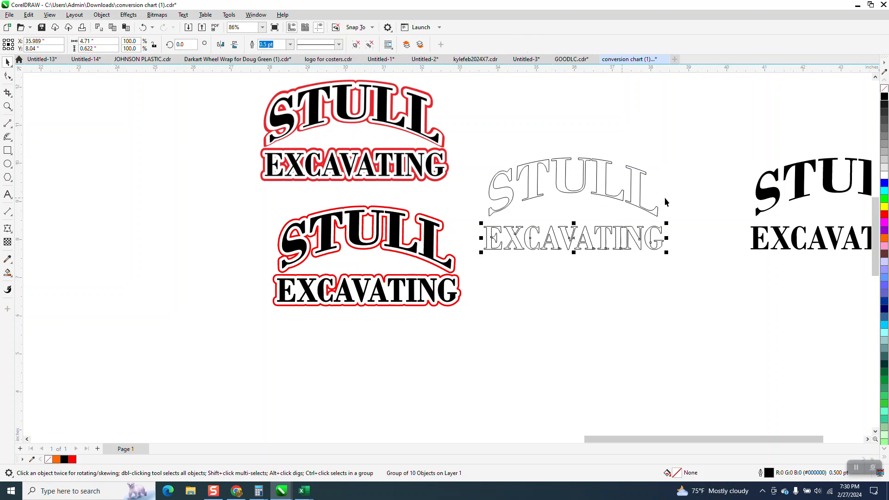
# Apply a one-step outside contour with a 0.1-inch offset to the outlined STULL group.
pyautogui.click(507, 173)
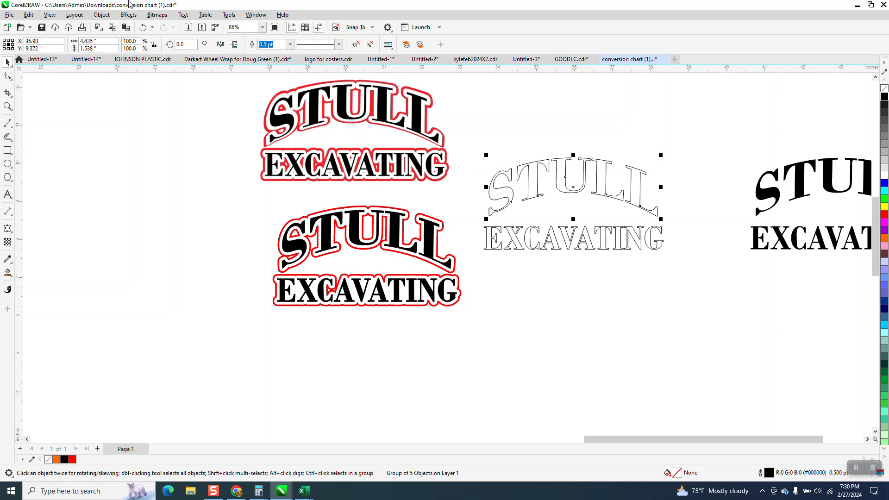
pyautogui.click(128, 14)
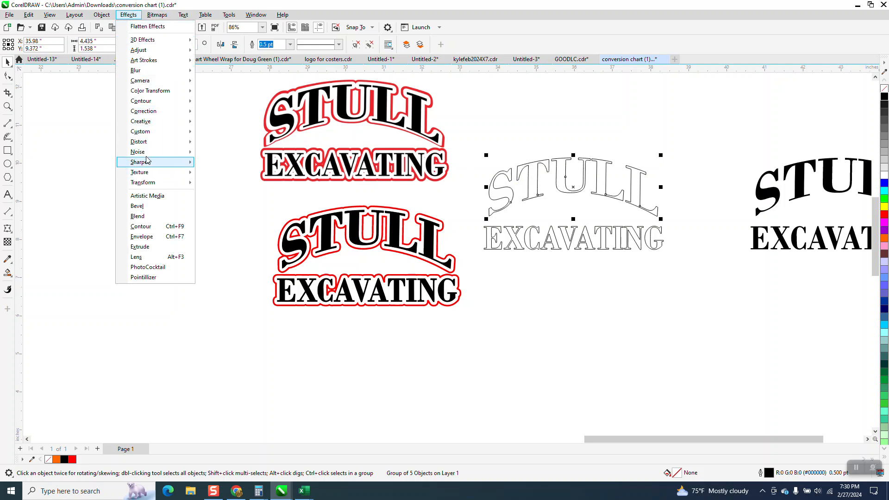
pyautogui.click(149, 227)
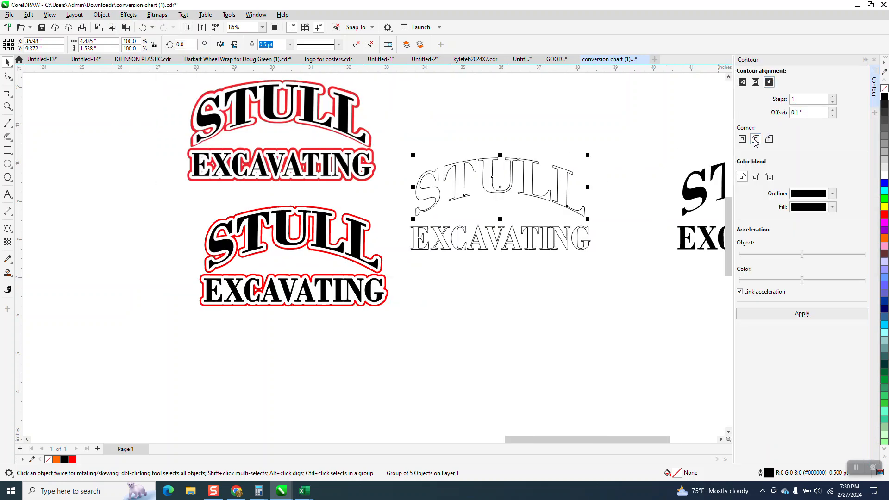
pyautogui.click(800, 314)
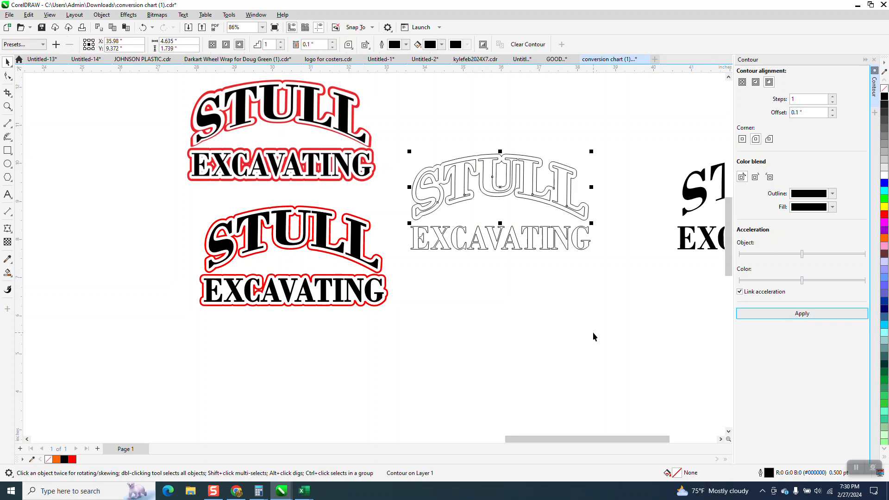
# Break the STULL contour apart and move the contour curve 7 inches right onto the black STULL lettering.
pyautogui.scroll(-2, 398, 243)
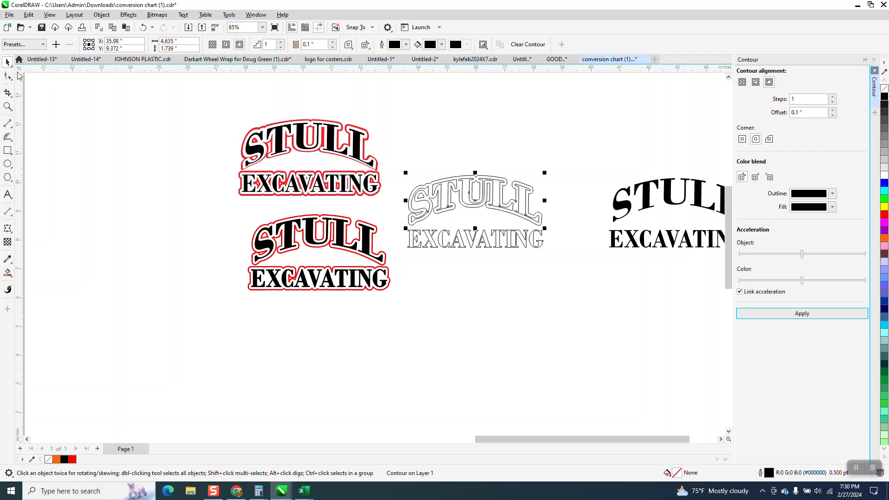
pyautogui.click(102, 14)
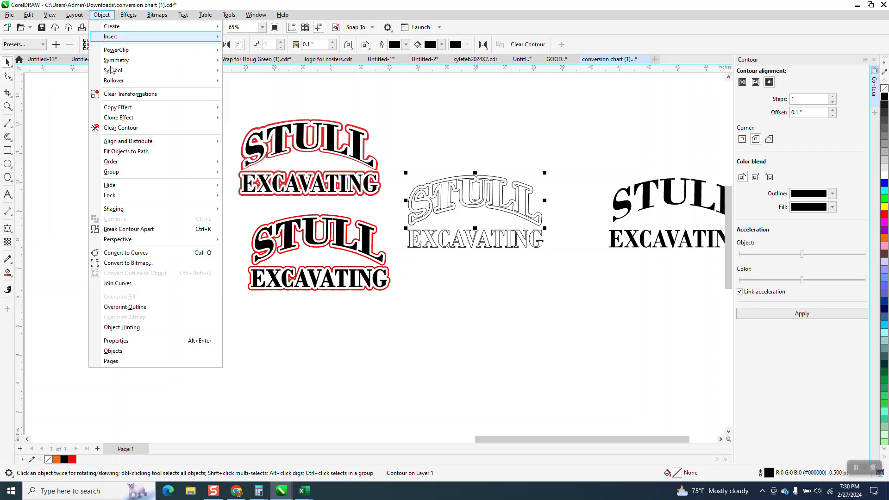
pyautogui.click(139, 229)
pyautogui.click(422, 167)
pyautogui.click(458, 179)
pyautogui.press('Right')
pyautogui.scroll(-1, 408, 171)
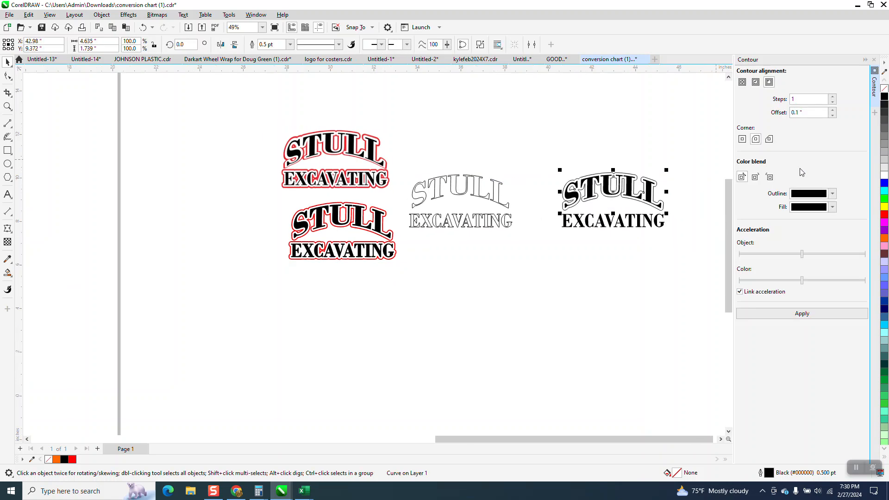
# Color the contour curve around the black STULL lettering red and set its outline width to 3.0 pt.
pyautogui.rightClick(884, 214)
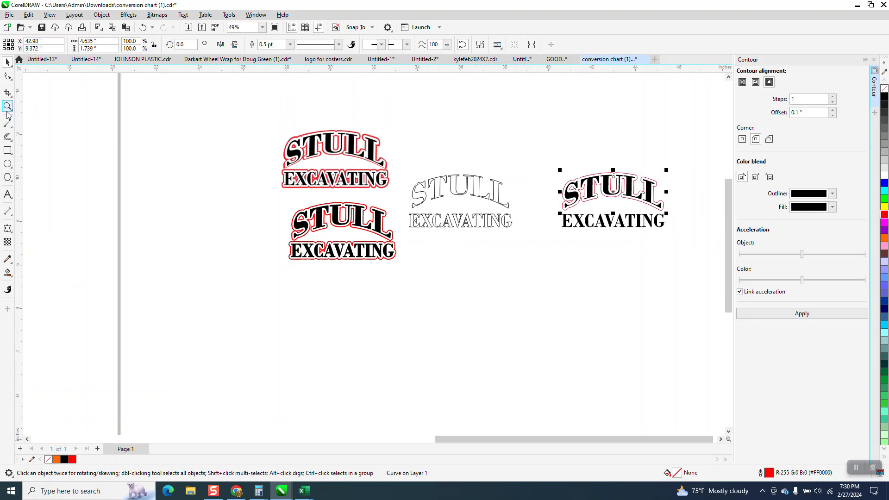
pyautogui.click(7, 106)
pyautogui.moveTo(520, 147); pyautogui.dragTo(705, 249)
pyautogui.click(7, 62)
pyautogui.click(290, 44)
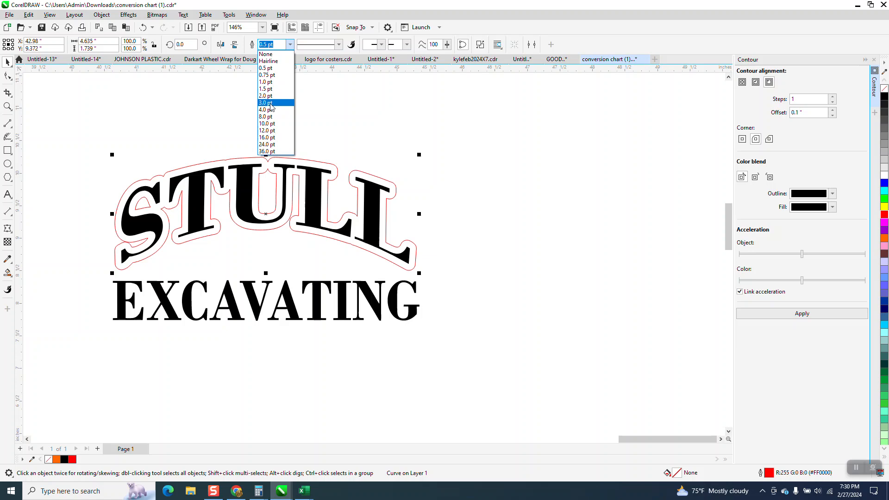
pyautogui.click(271, 102)
pyautogui.click(327, 115)
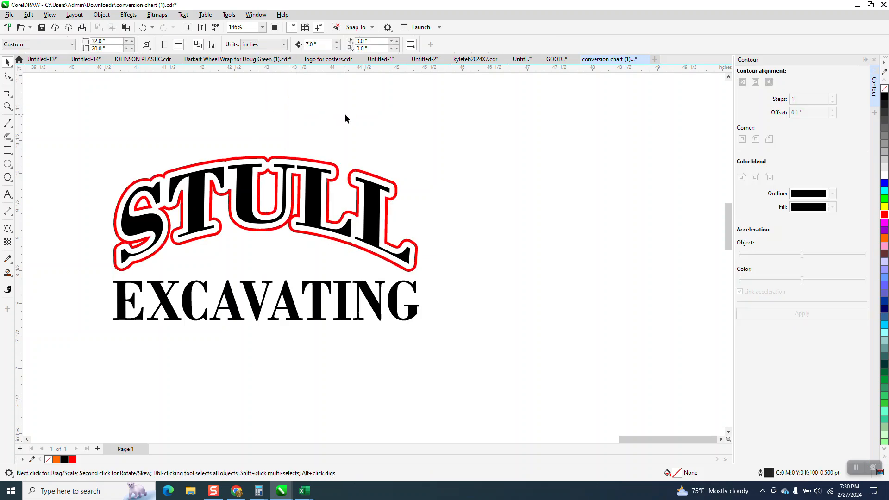
# Try to apply a 0.1-inch outside contour to the G of the black EXCAVATING lettering.
pyautogui.scroll(-1, 357, 118)
pyautogui.scroll(-1, 371, 135)
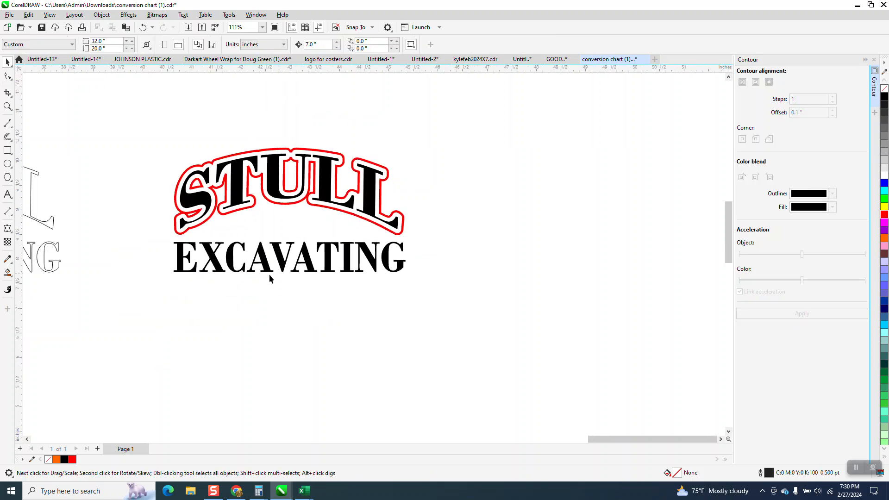
pyautogui.moveTo(400, 292); pyautogui.dragTo(412, 294)
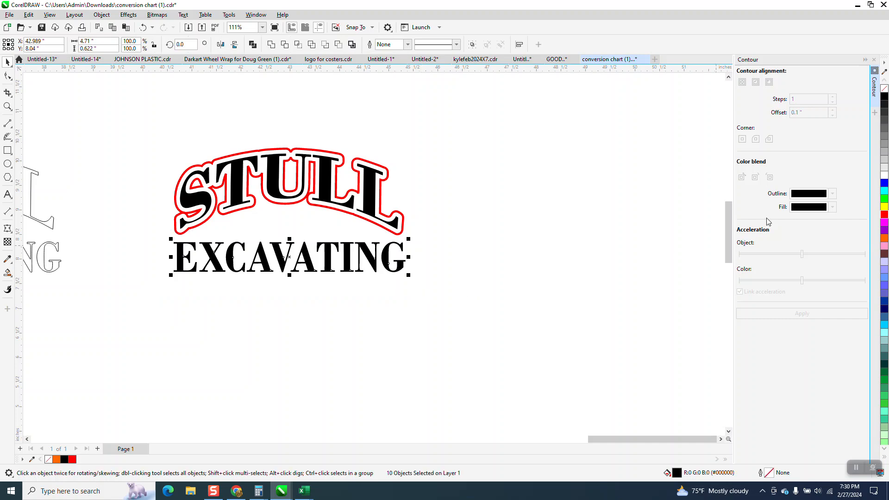
pyautogui.click(394, 257)
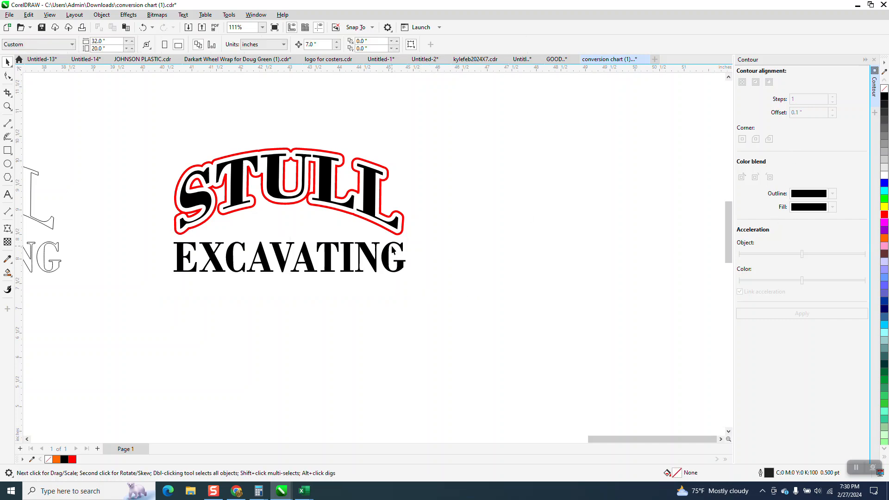
pyautogui.click(810, 320)
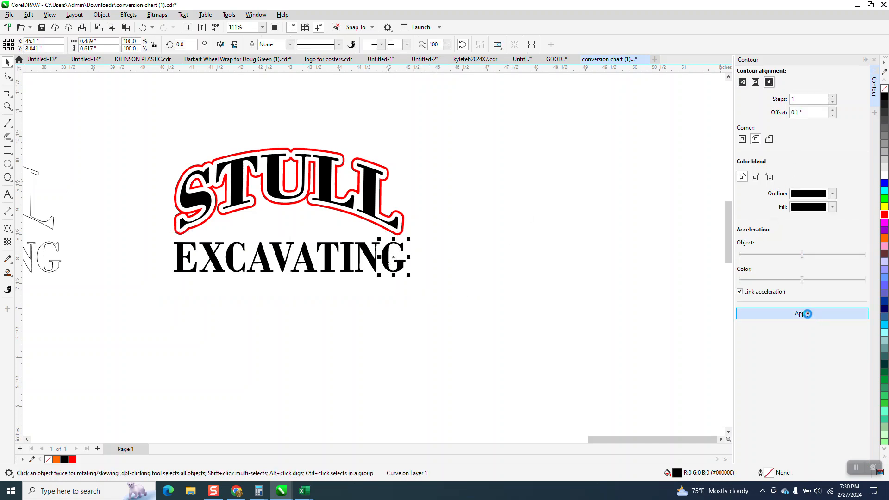
pyautogui.click(143, 27)
pyautogui.click(353, 274)
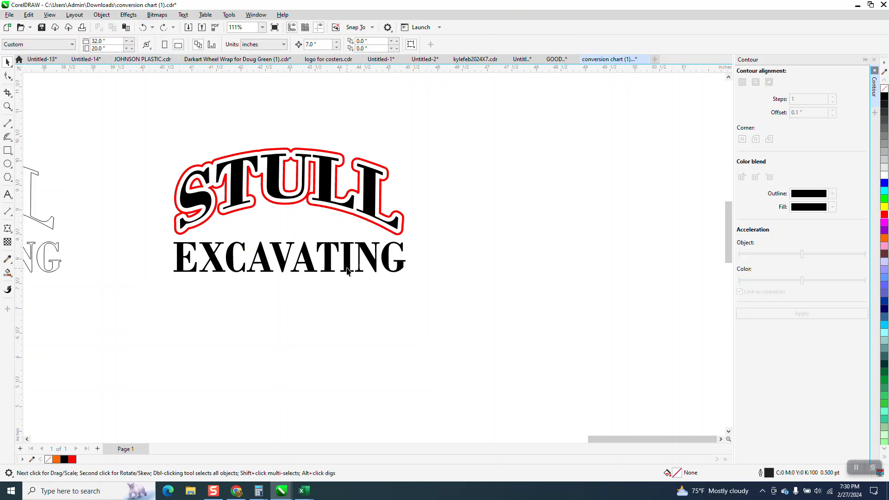
pyautogui.click(348, 271)
pyautogui.moveTo(148, 231); pyautogui.dragTo(181, 257)
pyautogui.moveTo(416, 288); pyautogui.dragTo(417, 289)
pyautogui.scroll(-4, 482, 276)
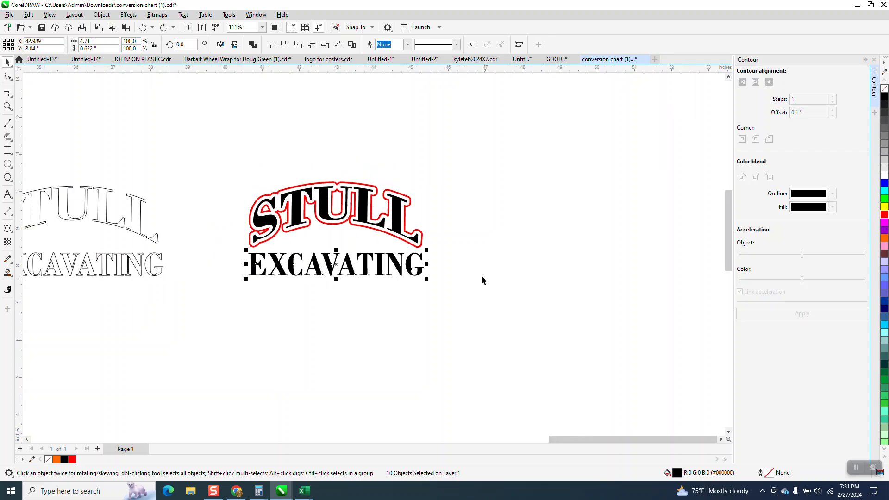
# Try a one-step outside contour with a 0.1-inch offset on the outlined EXCAVATING group.
pyautogui.moveTo(110, 272); pyautogui.dragTo(238, 304)
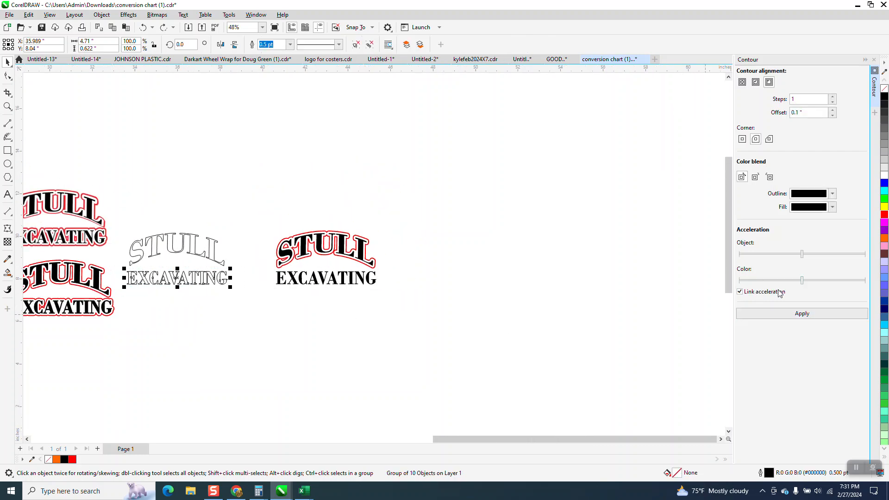
pyautogui.click(797, 315)
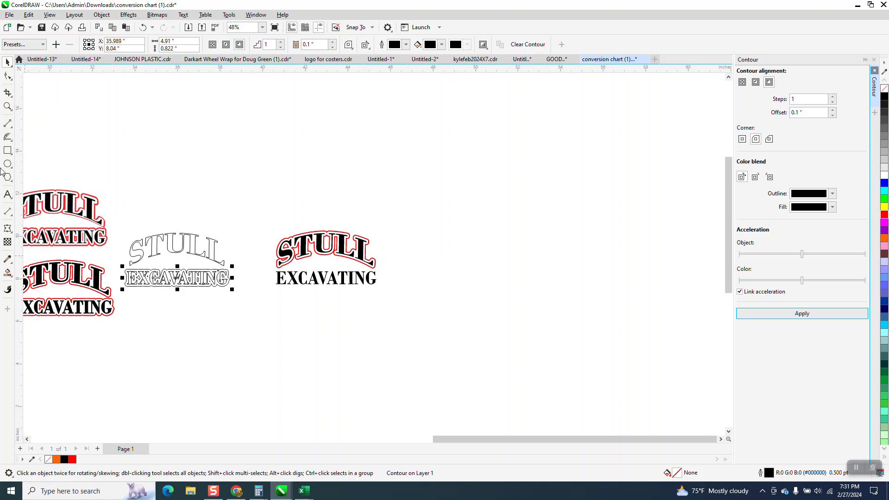
pyautogui.click(8, 106)
pyautogui.moveTo(110, 253); pyautogui.dragTo(279, 317)
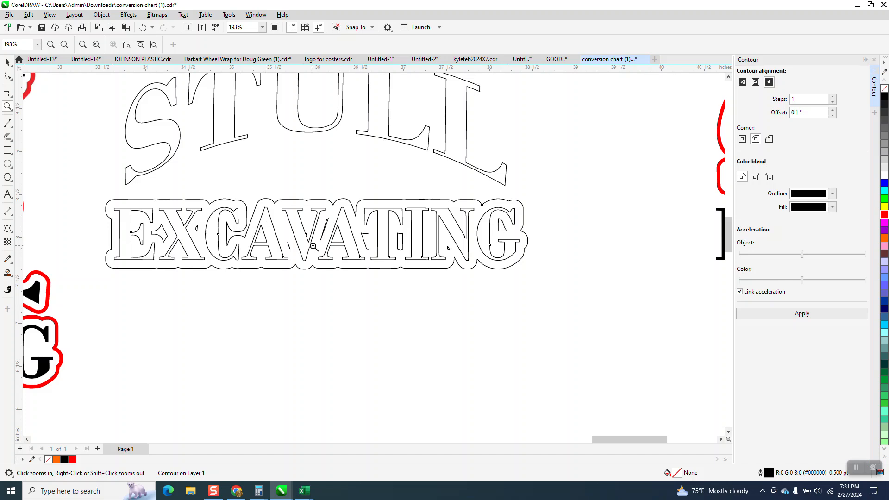
pyautogui.click(7, 62)
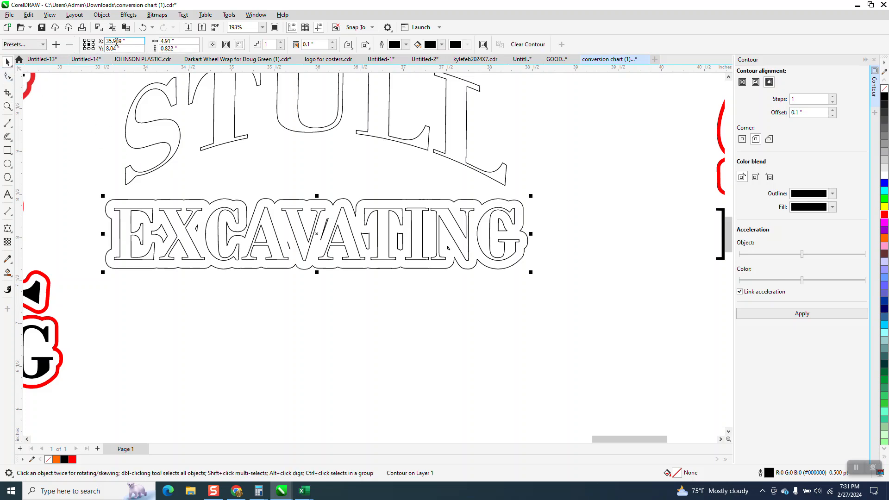
pyautogui.click(140, 29)
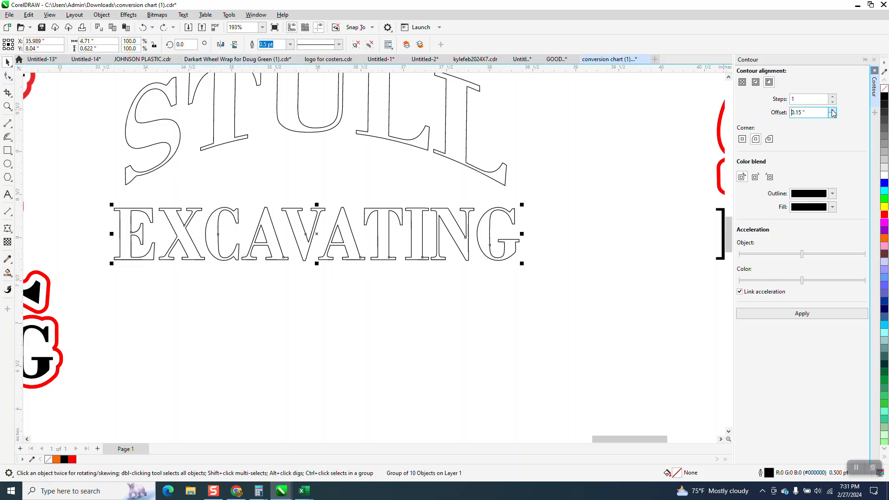
# Apply a one-step outside contour with a 0.16-inch offset to the outlined EXCAVATING group and break the contour apart.
pyautogui.click(802, 315)
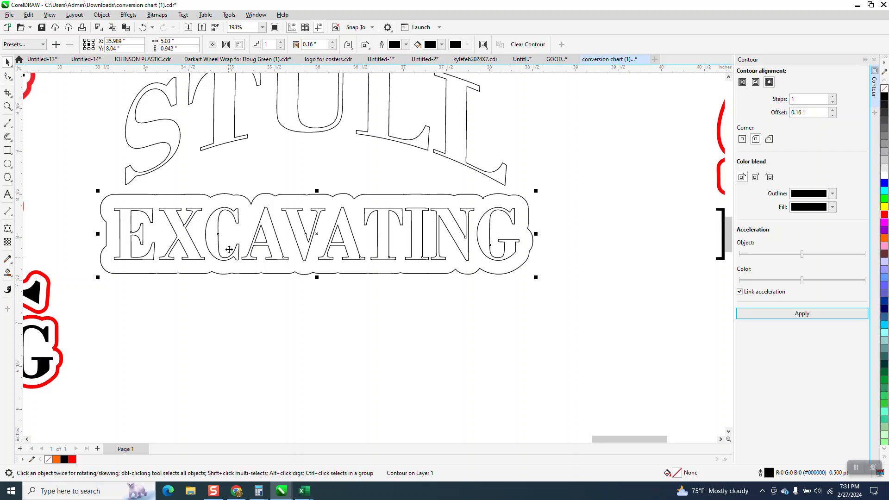
pyautogui.scroll(-1, 293, 226)
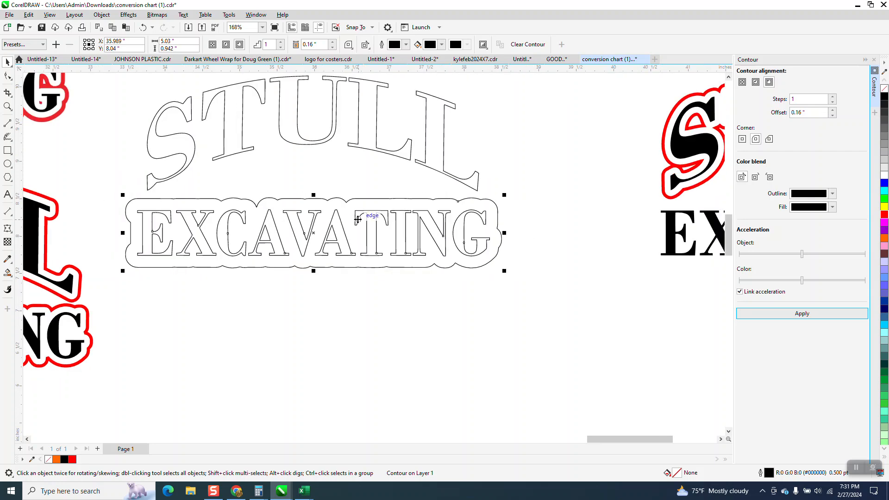
pyautogui.scroll(-1, 418, 222)
pyautogui.click(101, 15)
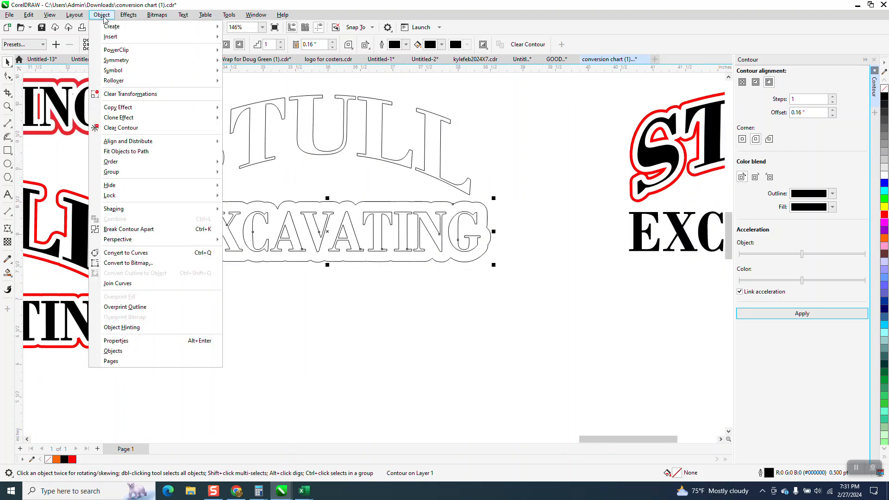
pyautogui.click(139, 229)
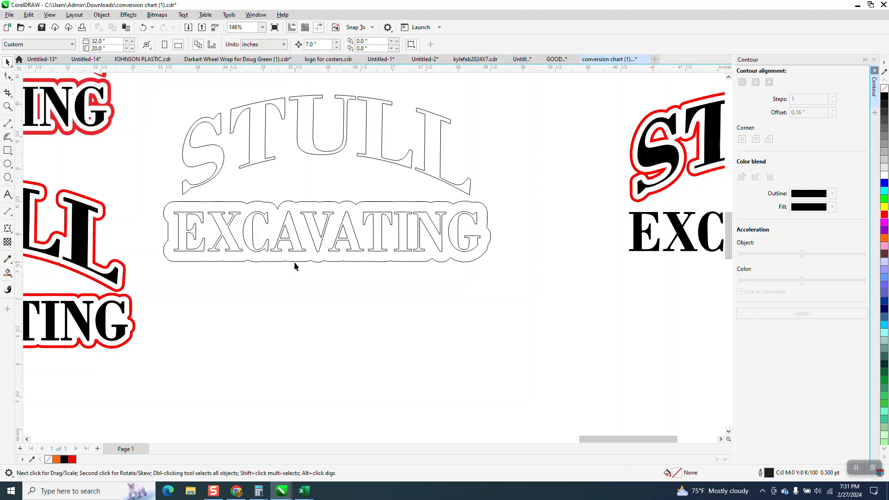
# Move the separated EXCAVATING contour curve off the outlined lettering to the empty area right of the black logo.
pyautogui.press('Delete')
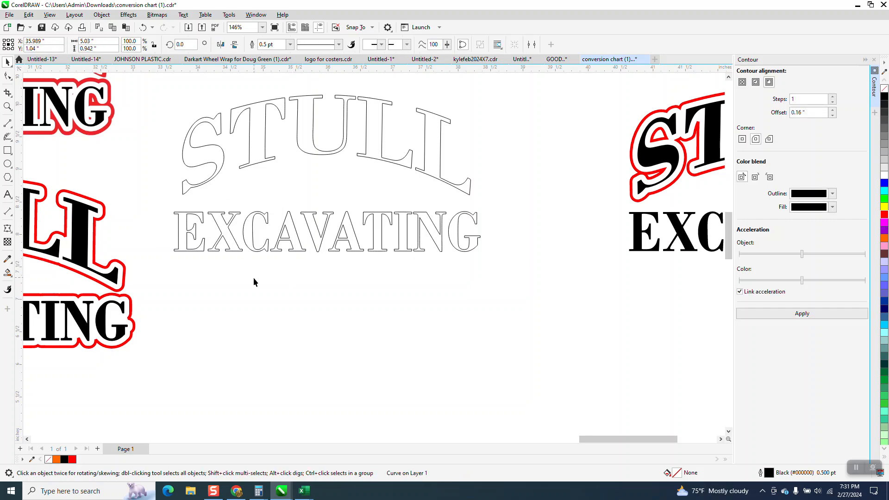
pyautogui.scroll(-5, 256, 274)
pyautogui.scroll(-5, 270, 268)
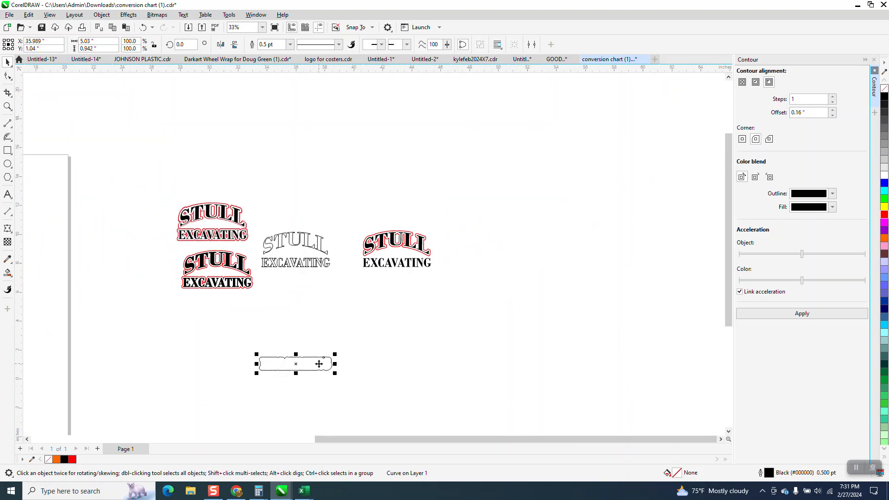
pyautogui.press('Right')
pyautogui.press('Up')
pyautogui.press('Right')
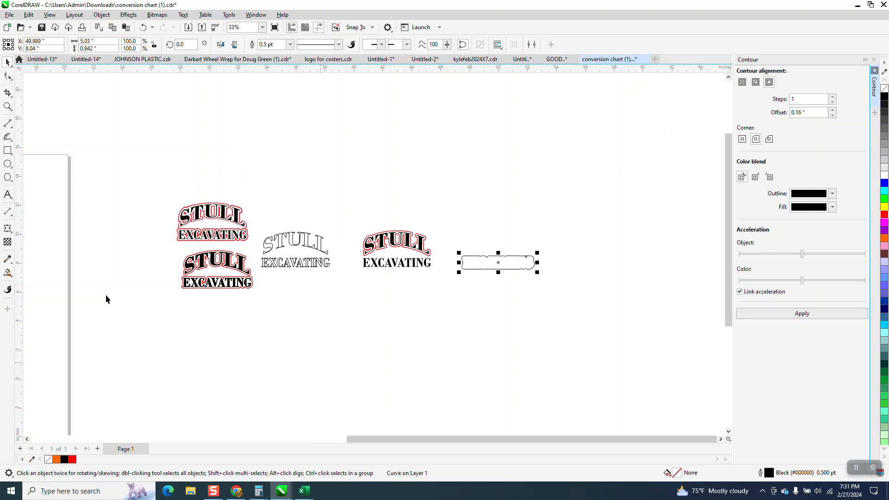
# Apply a one-step inside contour with a 0.06-inch offset to the separated EXCAVATING contour curve.
pyautogui.click(8, 106)
pyautogui.moveTo(342, 234); pyautogui.dragTo(619, 293)
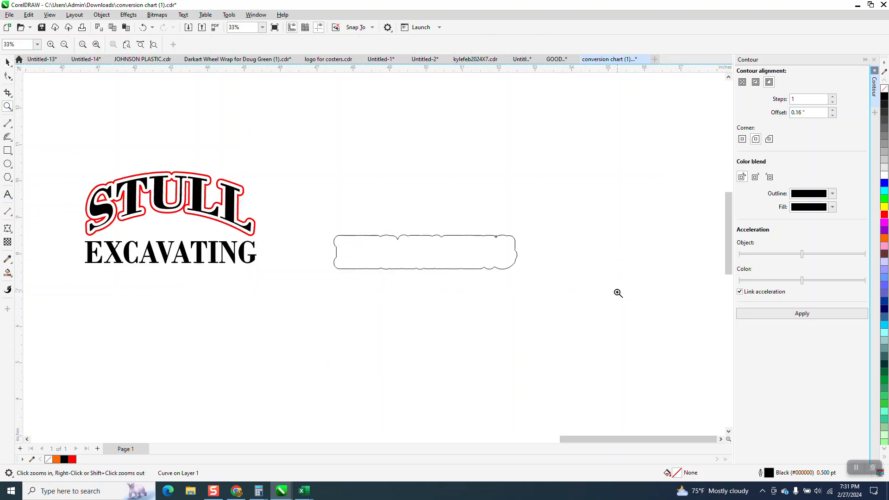
pyautogui.click(7, 62)
pyautogui.click(800, 114)
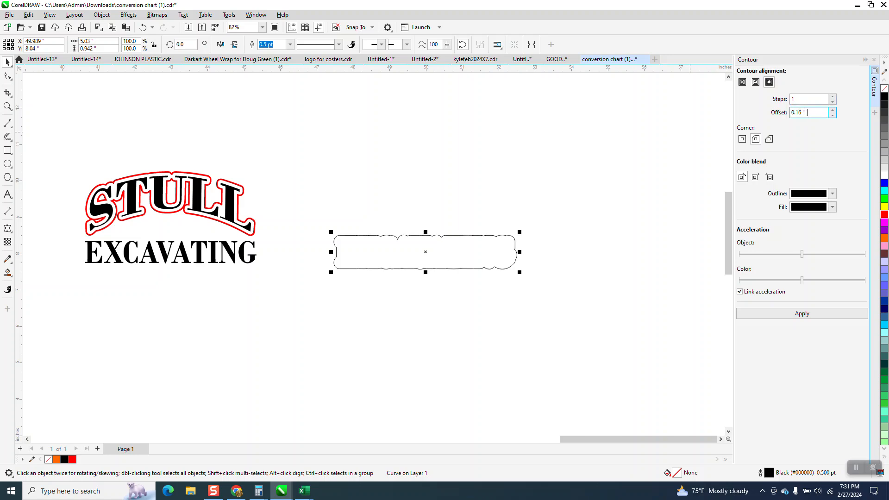
pyautogui.doubleClick(807, 112)
pyautogui.write('.0')
pyautogui.click(756, 82)
pyautogui.click(811, 317)
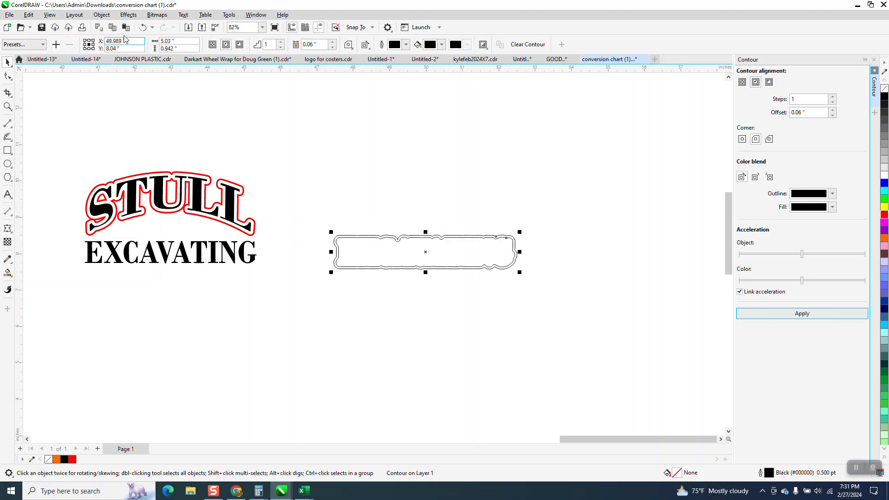
# Break the inside contour apart and move its inner curve 7 inches left, around the black EXCAVATING lettering.
pyautogui.click(102, 15)
pyautogui.moveTo(132, 176)
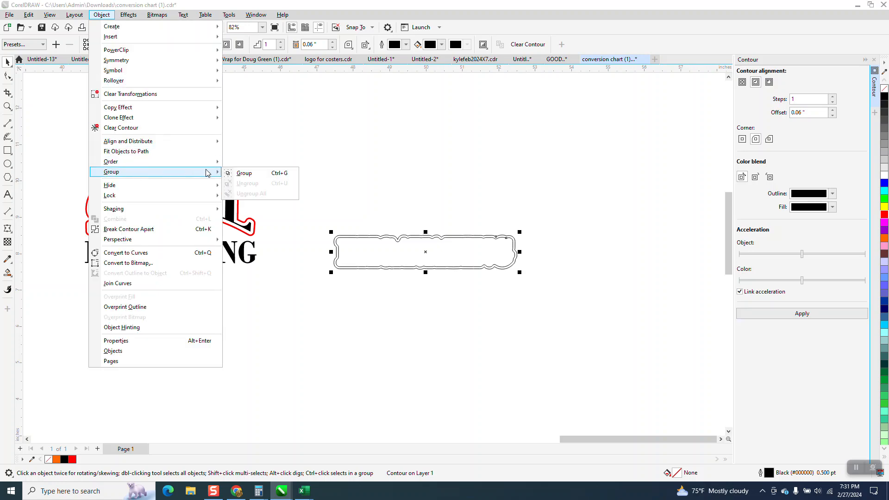
pyautogui.click(140, 230)
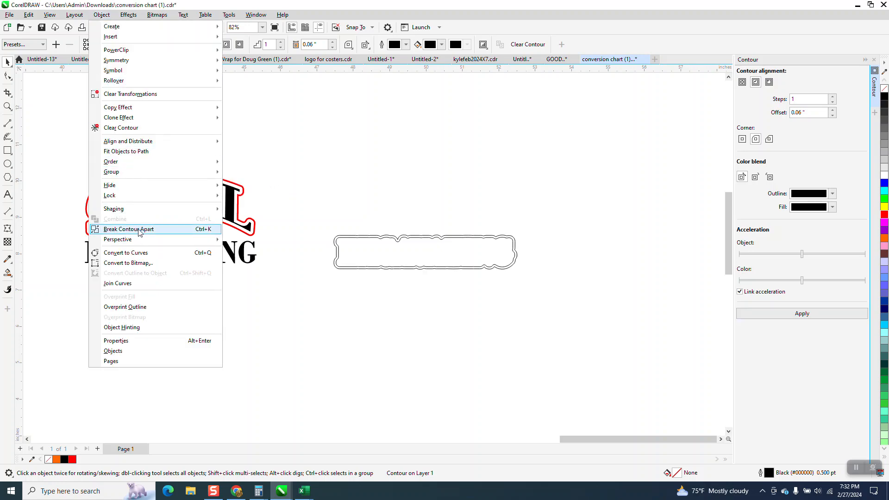
pyautogui.click(297, 213)
pyautogui.click(355, 245)
pyautogui.press('Left')
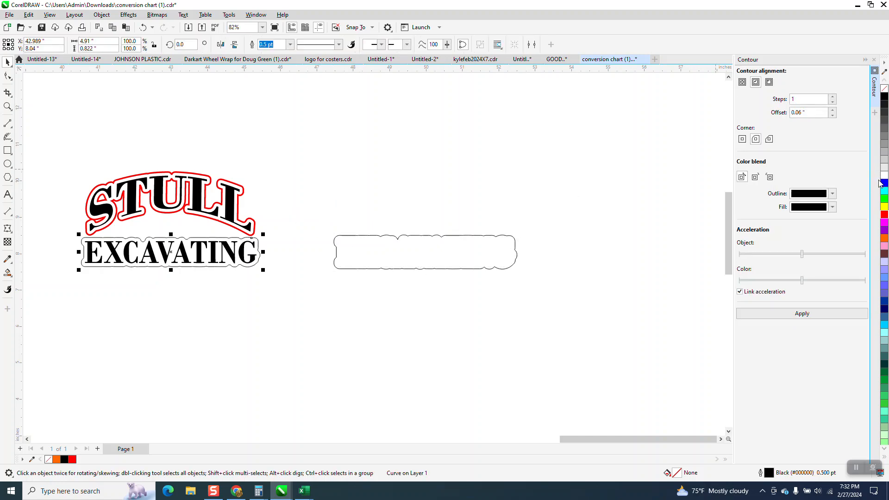
# Color the contour curve around the black EXCAVATING lettering red and set its outline width to 3.0 pt.
pyautogui.rightClick(885, 217)
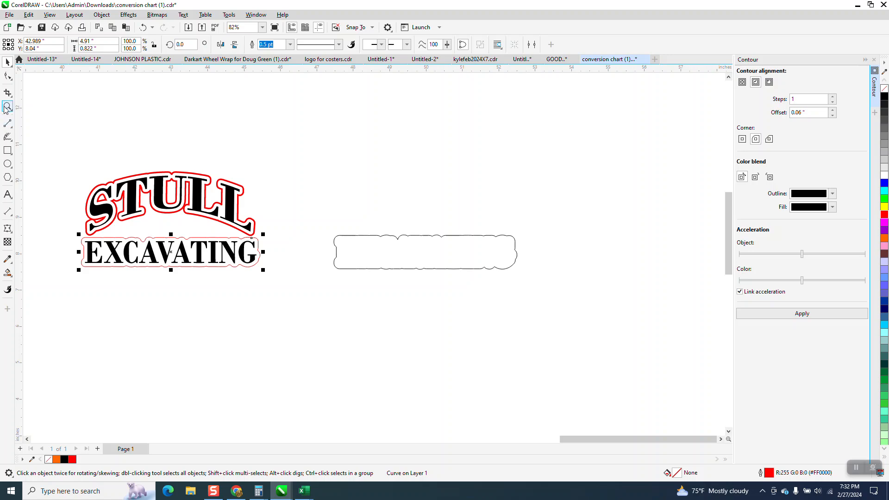
pyautogui.click(7, 107)
pyautogui.click(217, 194)
pyautogui.click(7, 61)
pyautogui.click(38, 84)
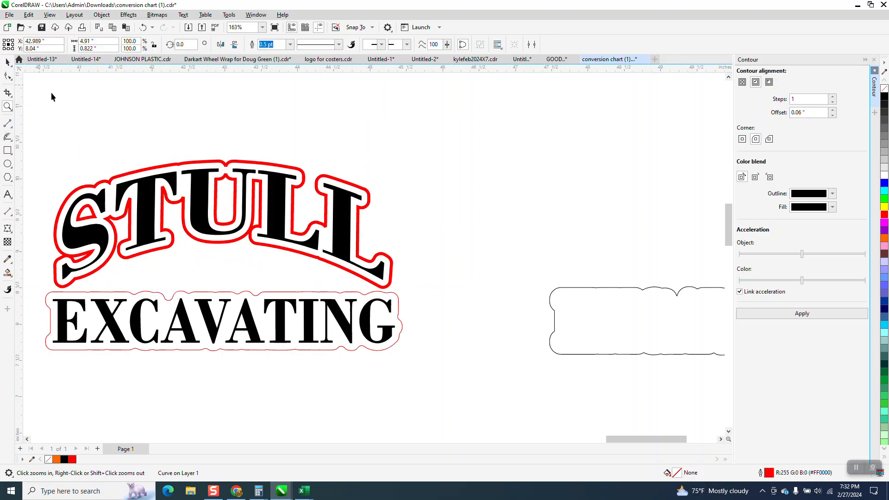
pyautogui.click(187, 166)
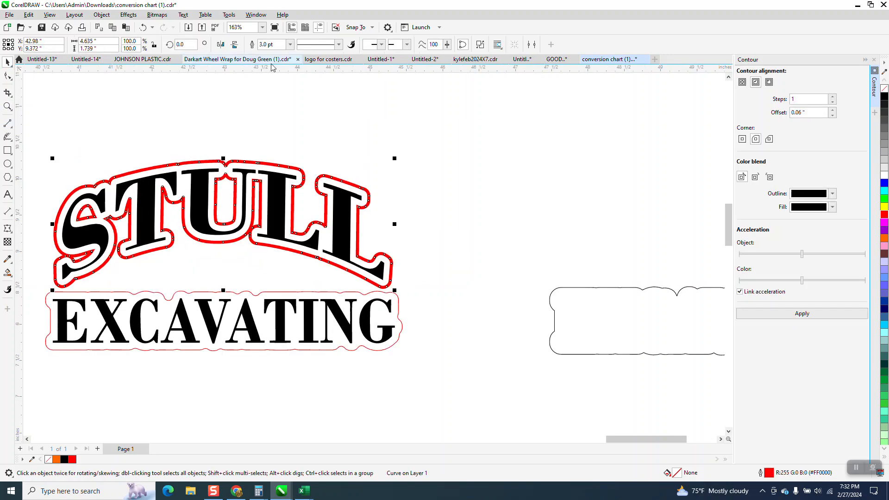
pyautogui.click(366, 295)
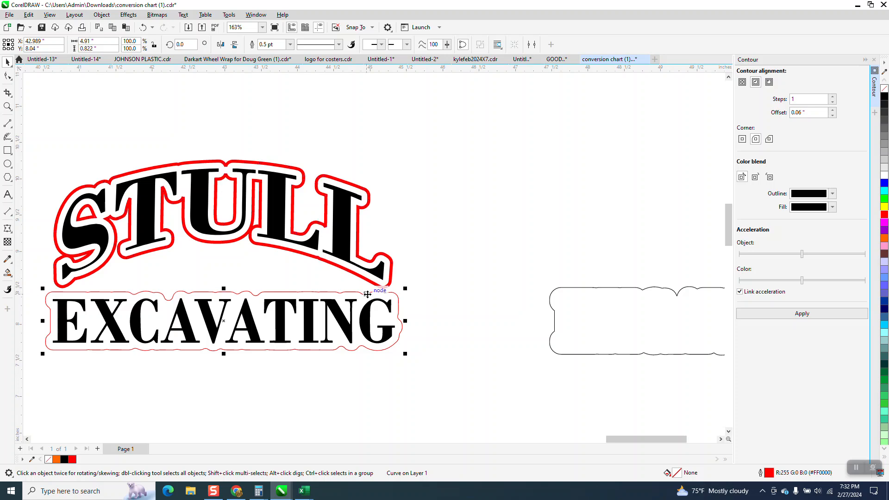
pyautogui.click(290, 45)
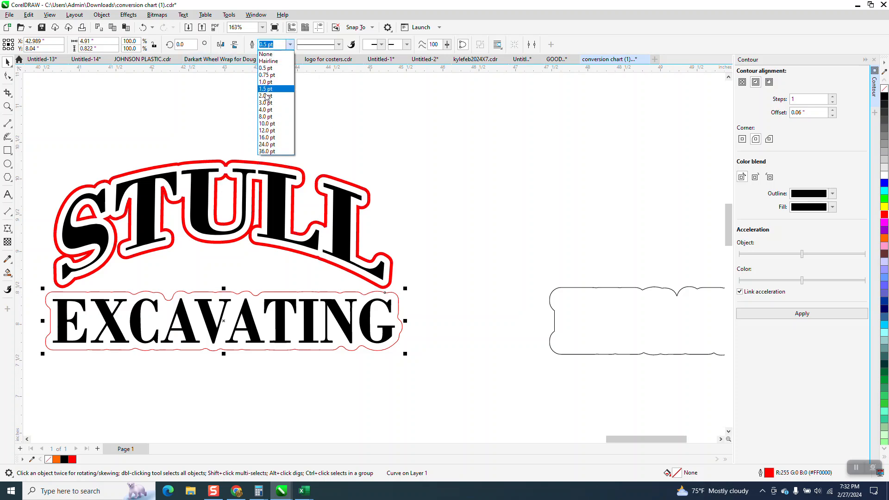
pyautogui.click(266, 103)
# Move the red STULL contour 7 inches right, off the black lettering.
pyautogui.scroll(-1, 453, 193)
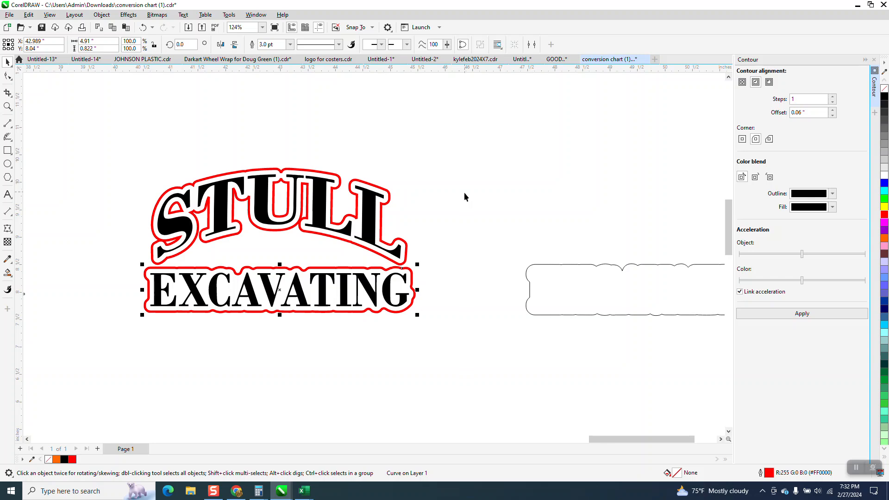
pyautogui.scroll(-1, 278, 254)
pyautogui.scroll(-1, 278, 254)
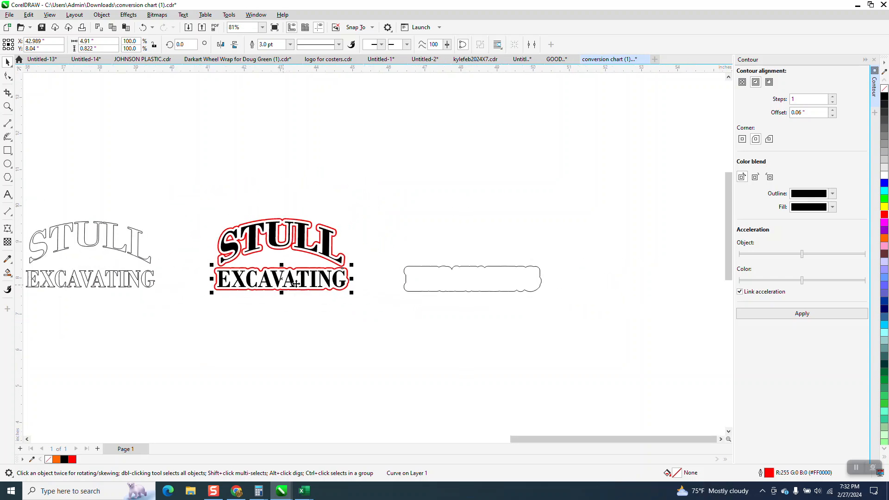
pyautogui.click(7, 106)
pyautogui.moveTo(230, 243); pyautogui.dragTo(441, 315)
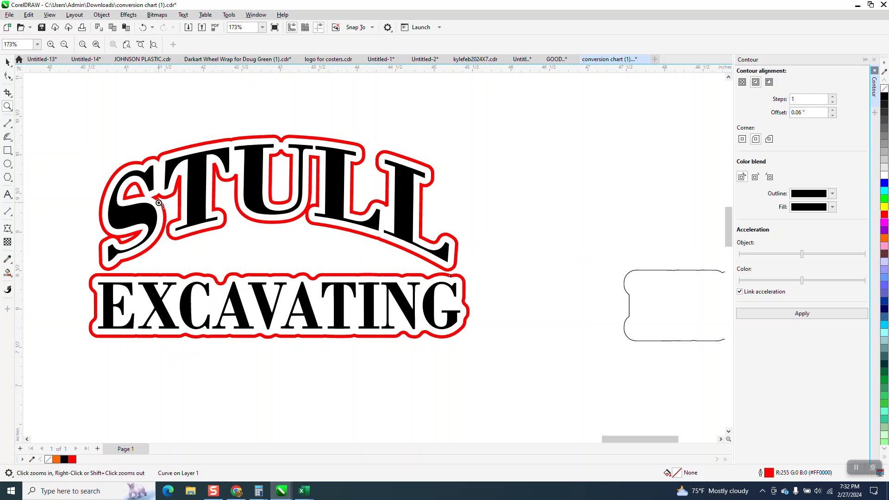
pyautogui.click(10, 64)
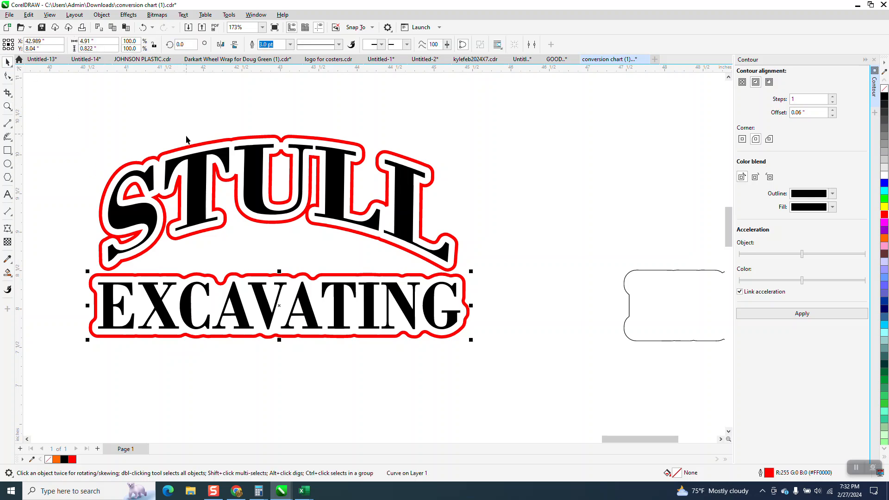
pyautogui.click(188, 153)
pyautogui.scroll(-1, 187, 153)
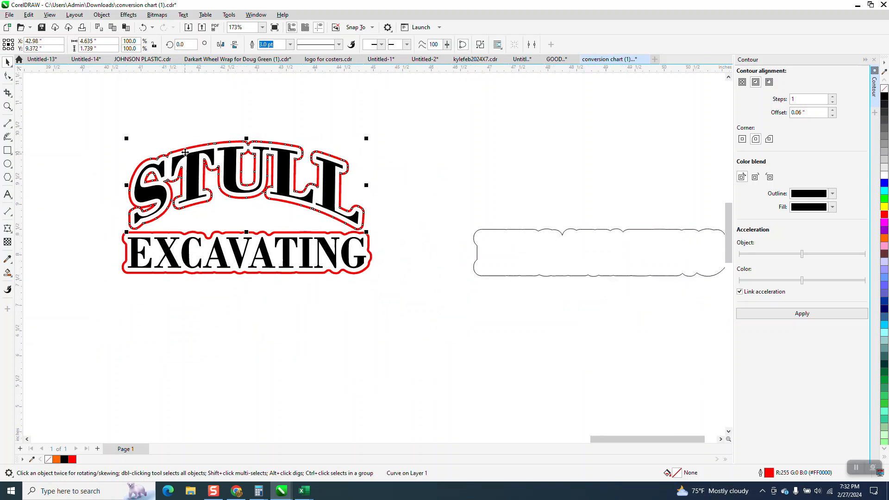
pyautogui.press('Right')
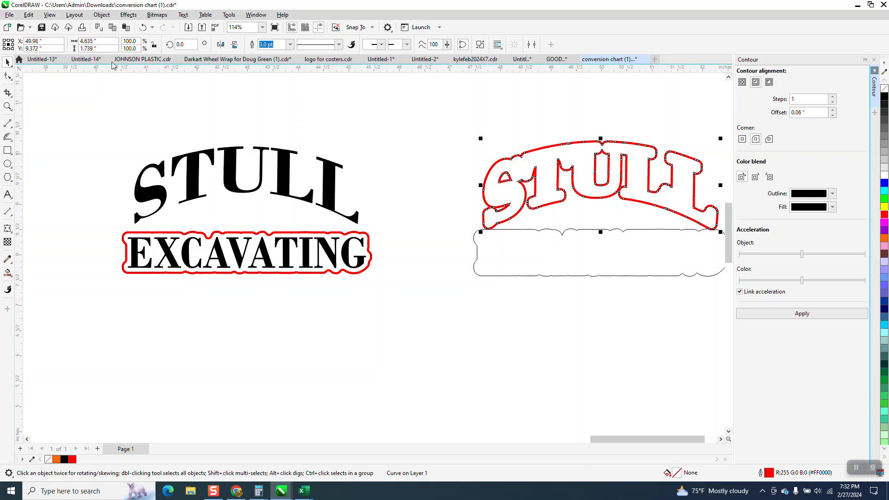
# Delete the nodes of the small closed shape inside the upper part of the S in the red STULL contour.
pyautogui.click(8, 76)
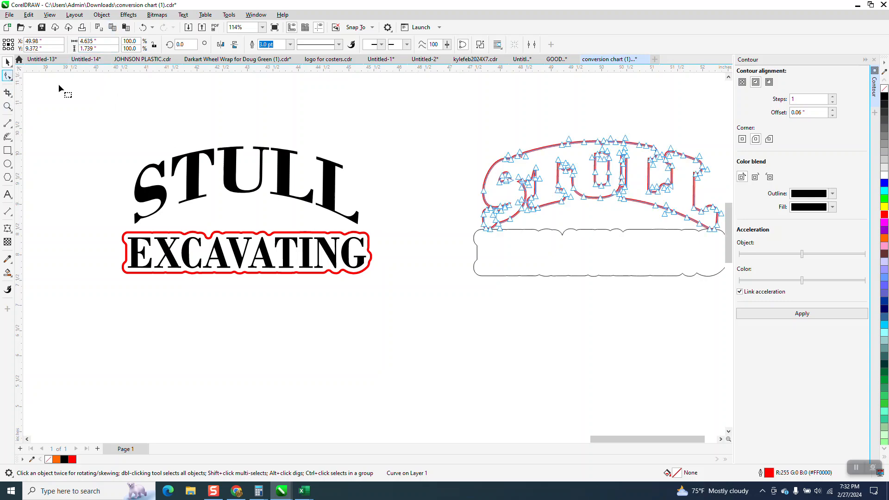
pyautogui.click(7, 105)
pyautogui.moveTo(467, 149); pyautogui.dragTo(623, 230)
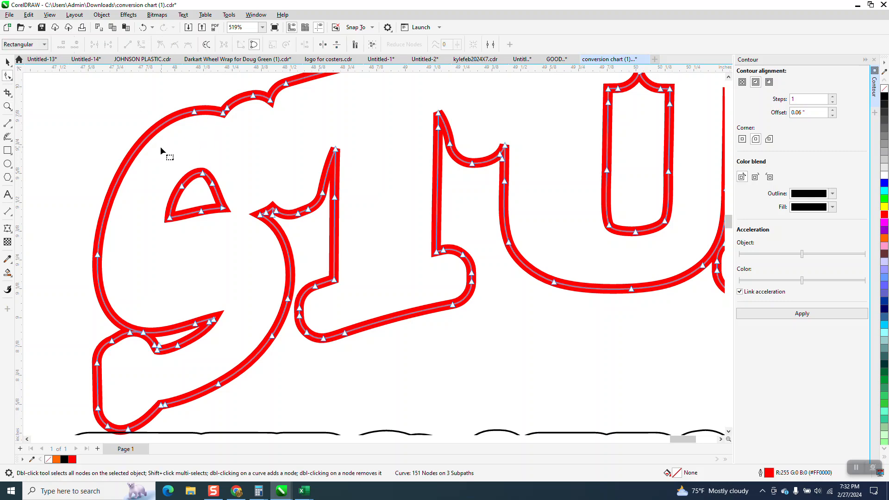
pyautogui.press('Delete')
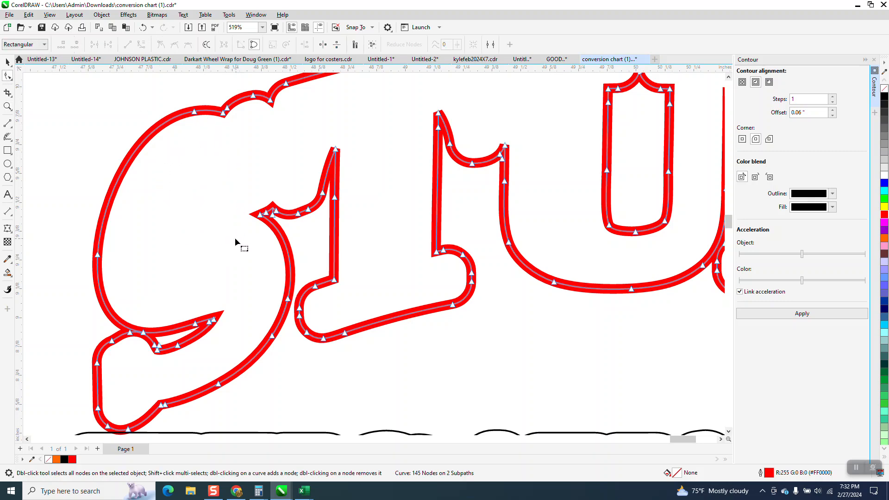
# Move the edited red STULL contour 7 inches left, back around the black STULL lettering.
pyautogui.scroll(-2, 208, 230)
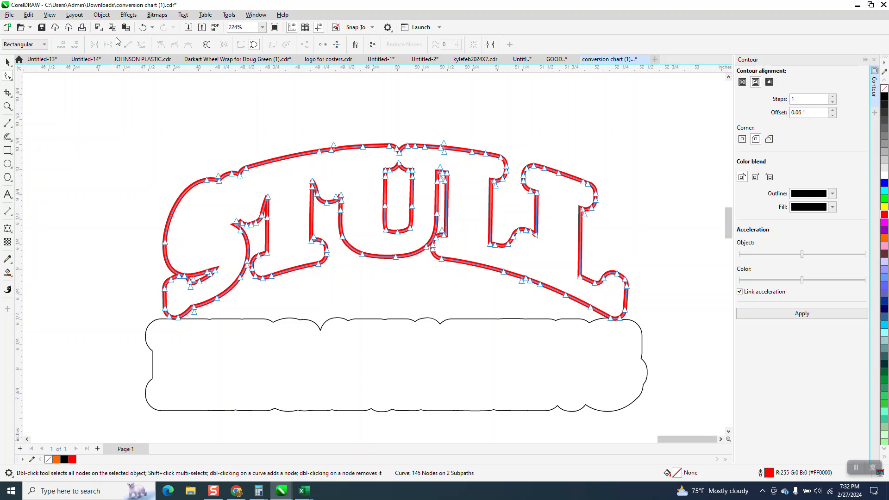
pyautogui.click(8, 62)
pyautogui.scroll(-4, 436, 228)
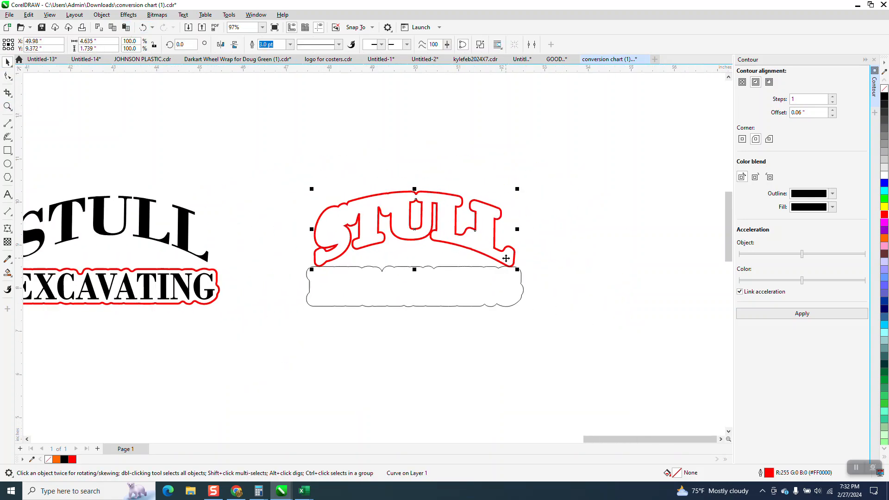
pyautogui.click(478, 233)
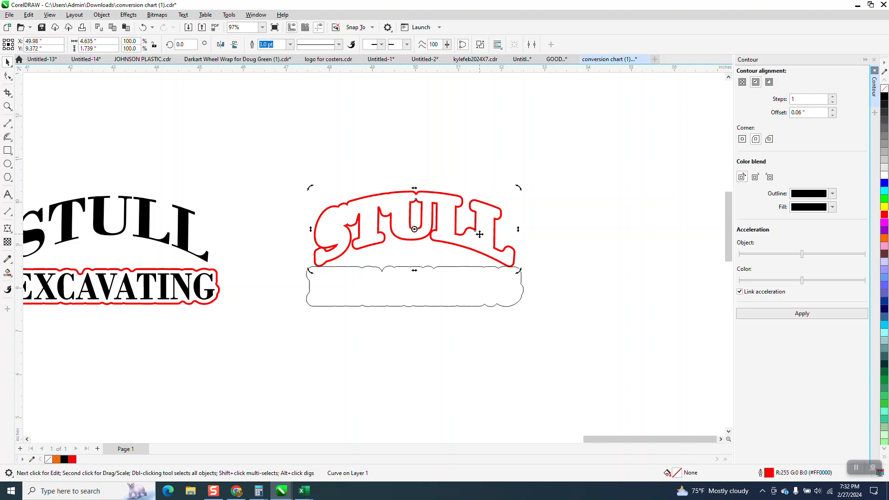
pyautogui.press('Left')
# Move the original bitmap logo directly above the rebuilt black and red logo.
pyautogui.scroll(-2, 458, 237)
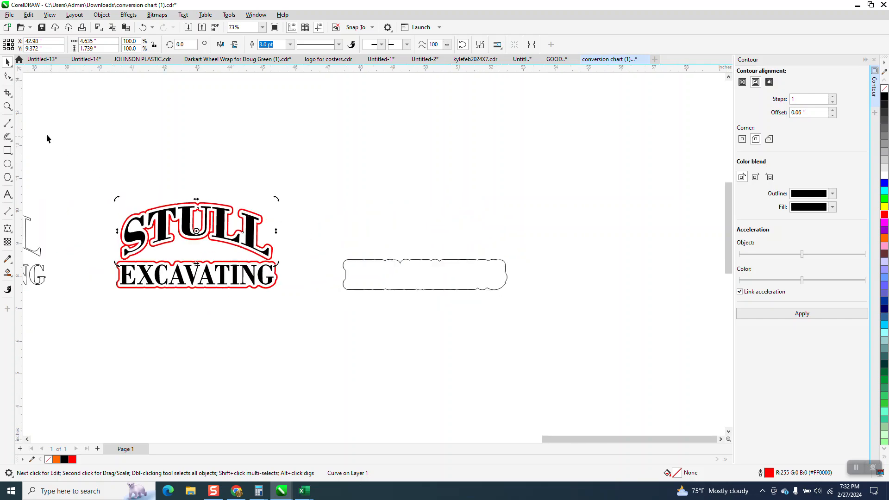
pyautogui.click(7, 106)
pyautogui.moveTo(113, 199); pyautogui.dragTo(313, 263)
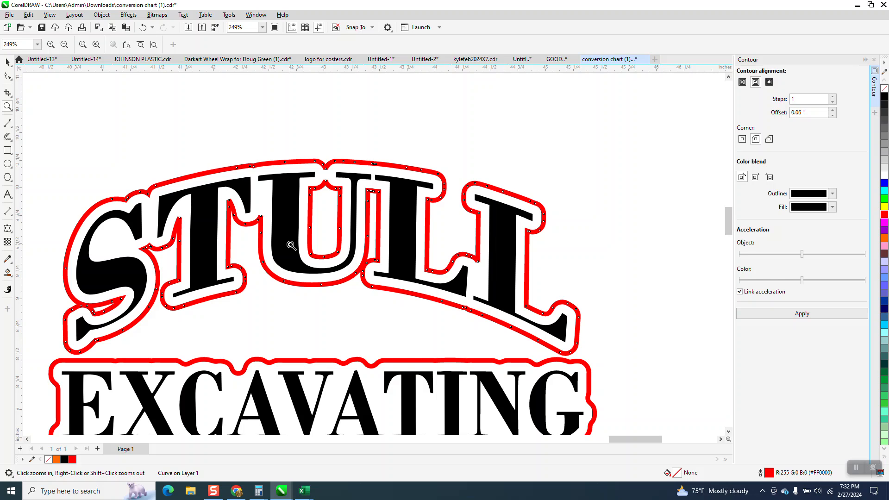
pyautogui.scroll(-3, 290, 245)
pyautogui.click(8, 61)
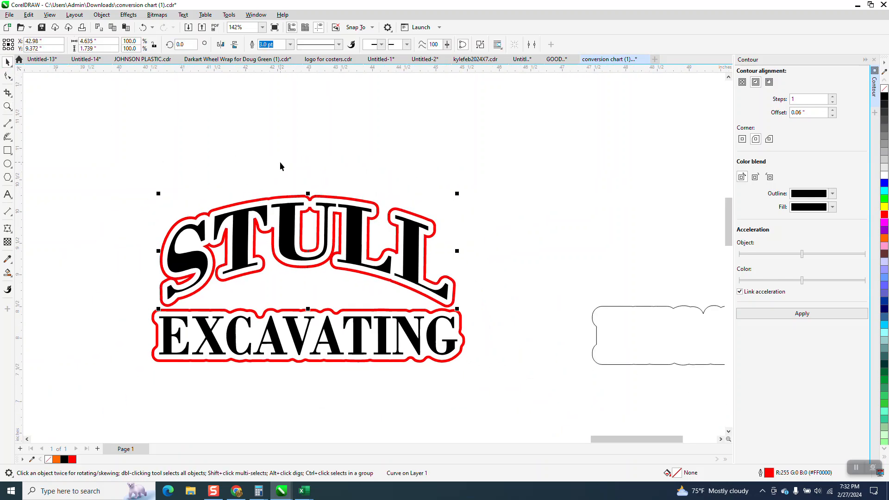
pyautogui.scroll(-2, 280, 166)
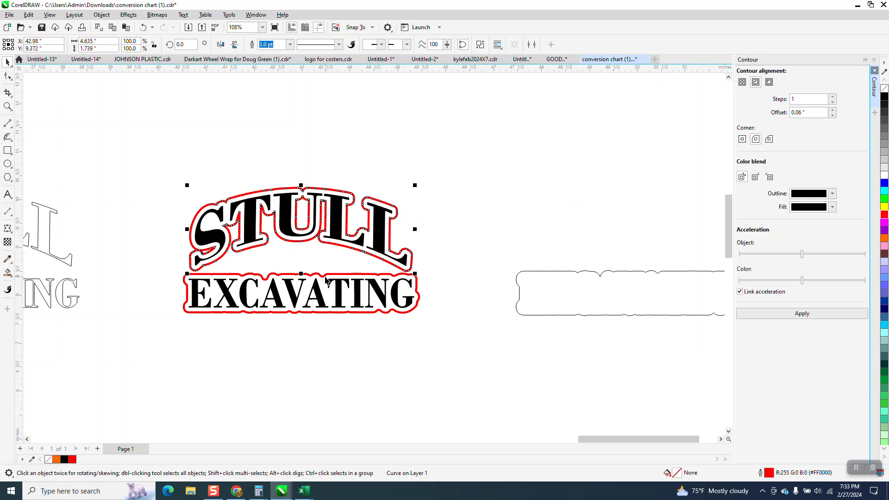
pyautogui.scroll(-4, 326, 280)
pyautogui.moveTo(103, 238); pyautogui.dragTo(332, 215)
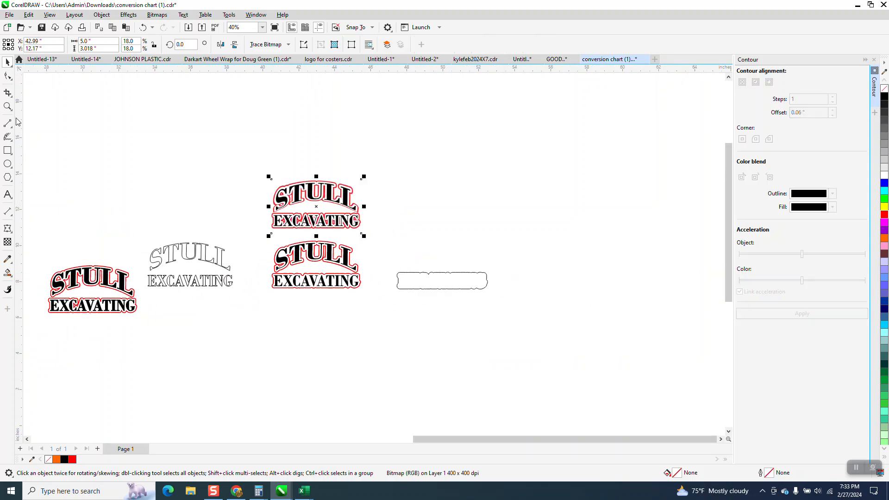
# Compare the red outlines of the original bitmap logo with those of the rebuilt logo below it.
pyautogui.click(7, 106)
pyautogui.moveTo(254, 190); pyautogui.dragTo(442, 335)
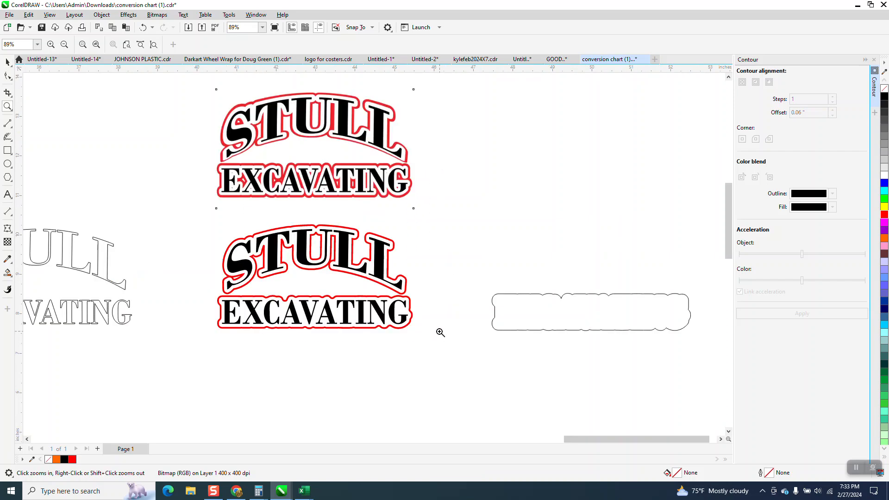
pyautogui.scroll(5, 379, 207)
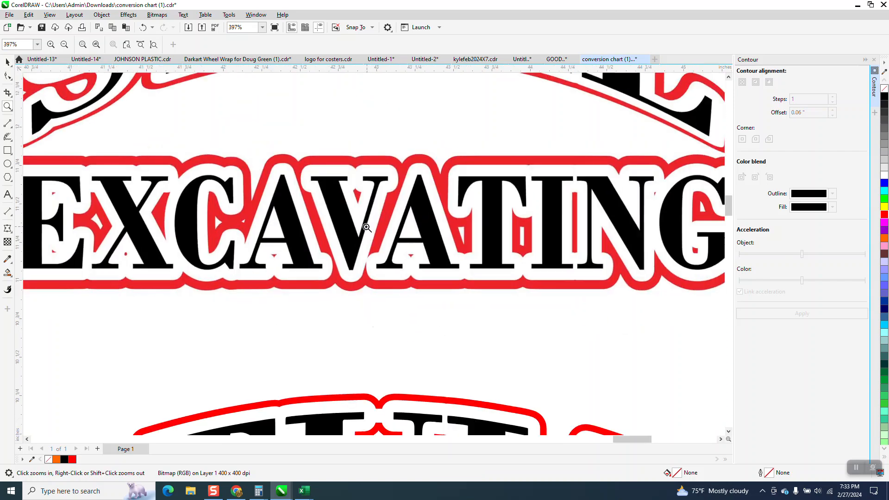
pyautogui.scroll(-5, 366, 228)
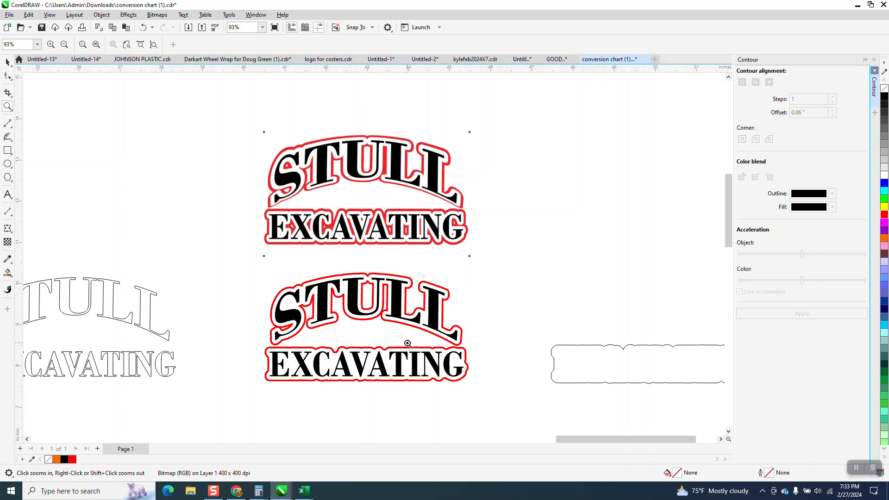
pyautogui.scroll(-1, 385, 323)
pyautogui.moveTo(278, 192); pyautogui.dragTo(508, 402)
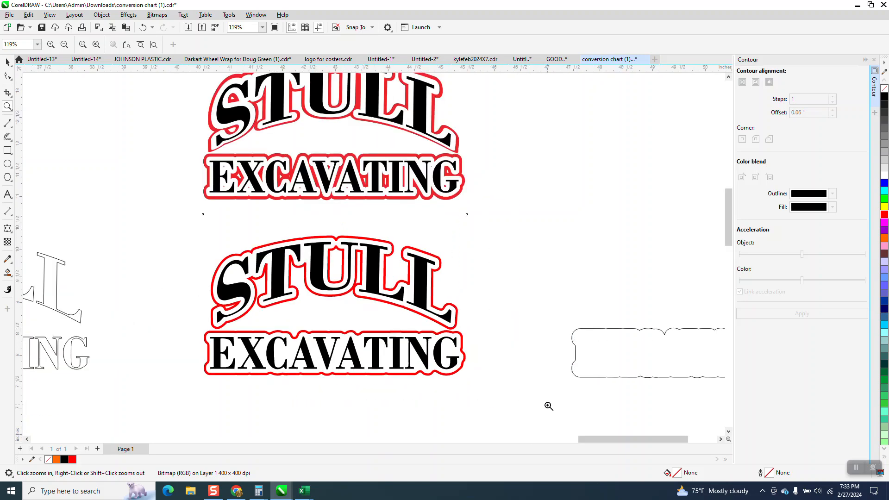